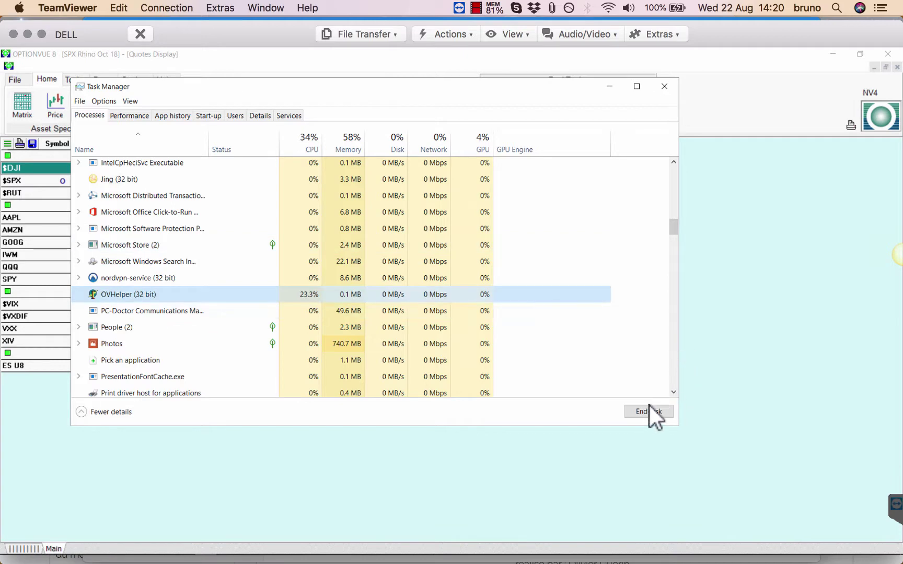
End the OVHelper (32 bit) task and close OptionVue 8.
{"action": "left_click", "coordinate": [648, 410]}
{"action": "left_click", "coordinate": [868, 55]}
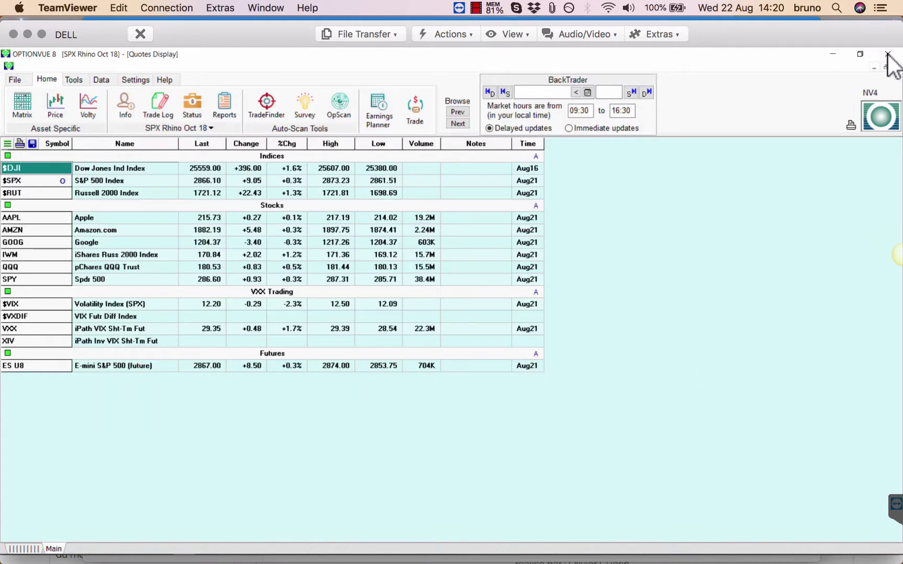
{"action": "left_click", "coordinate": [887, 54]}
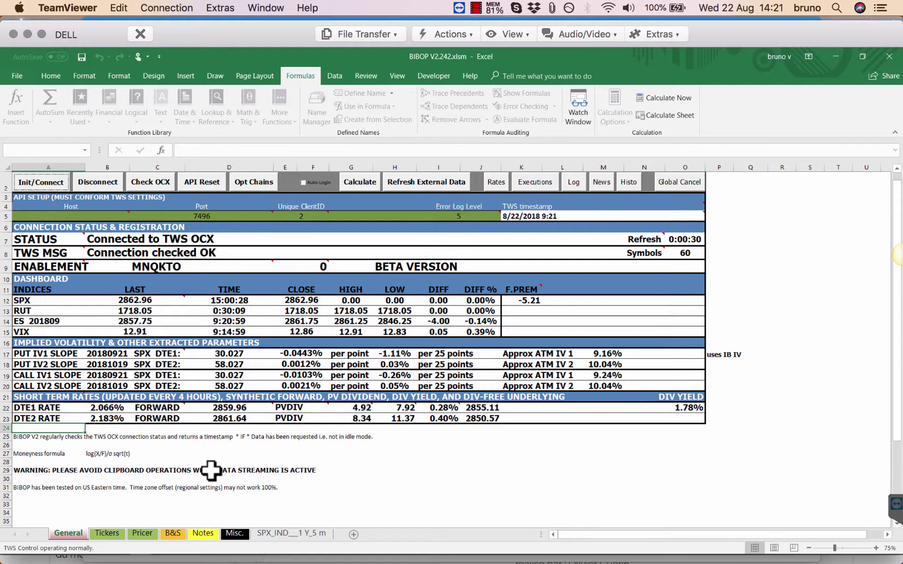
Bring OptionVue 8 back up and select $SPX in its quotes display before returning to the BIBOP workbook in Excel.
{"action": "mouse_move", "coordinate": [201, 561]}
{"action": "left_click", "coordinate": [184, 547]}
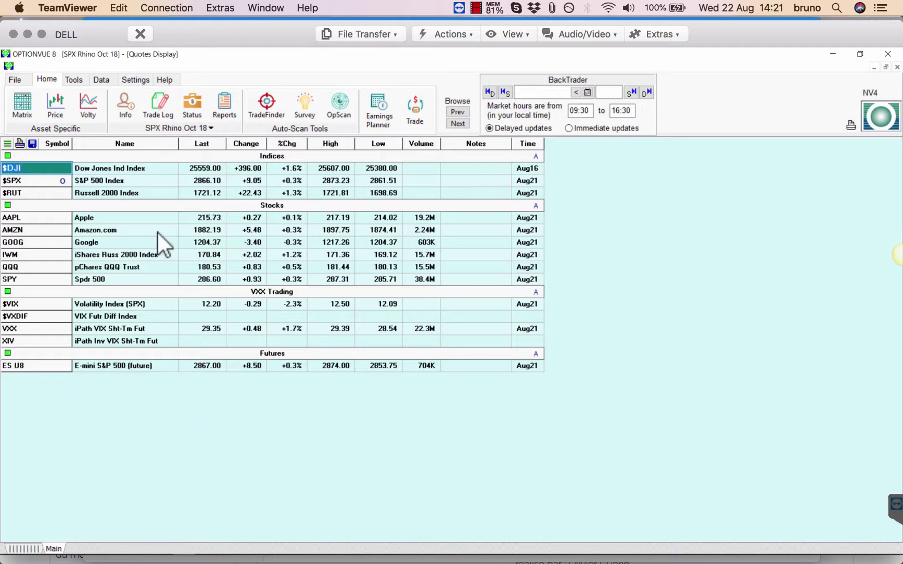
{"action": "left_click", "coordinate": [36, 180]}
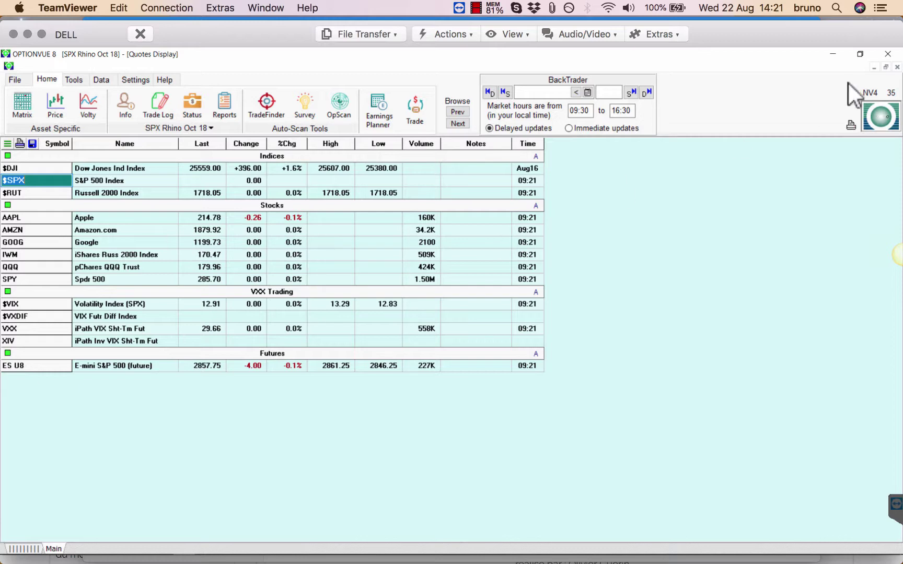
{"action": "left_click", "coordinate": [835, 54]}
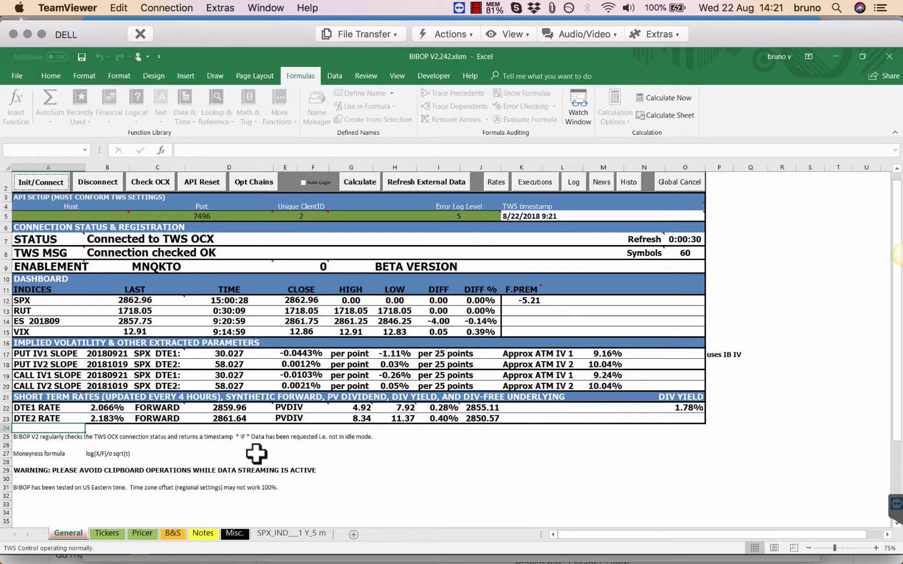
Review the Tickers worksheet from the September put strikes up to the index rows.
{"action": "left_click", "coordinate": [109, 532]}
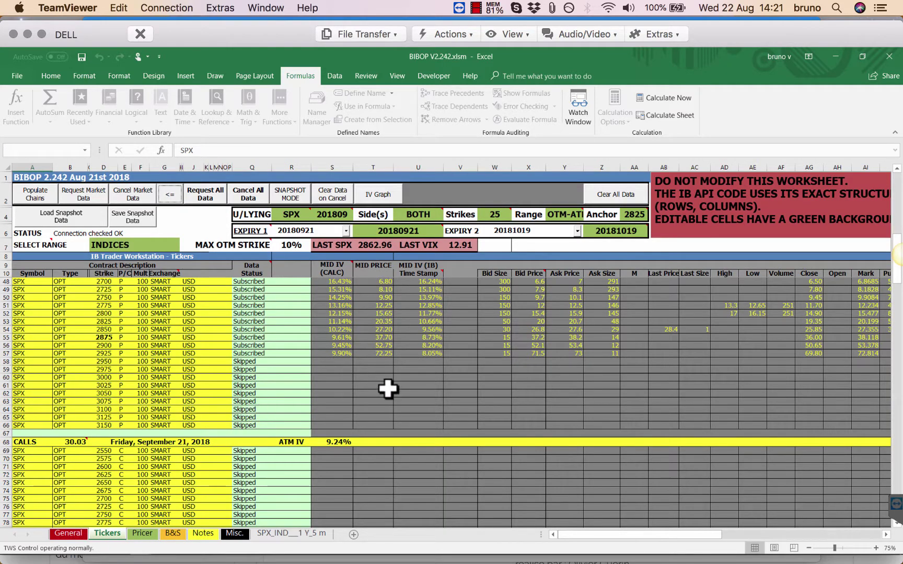
{"action": "scroll", "coordinate": [387, 388], "scroll_direction": "up", "scroll_amount": 2}
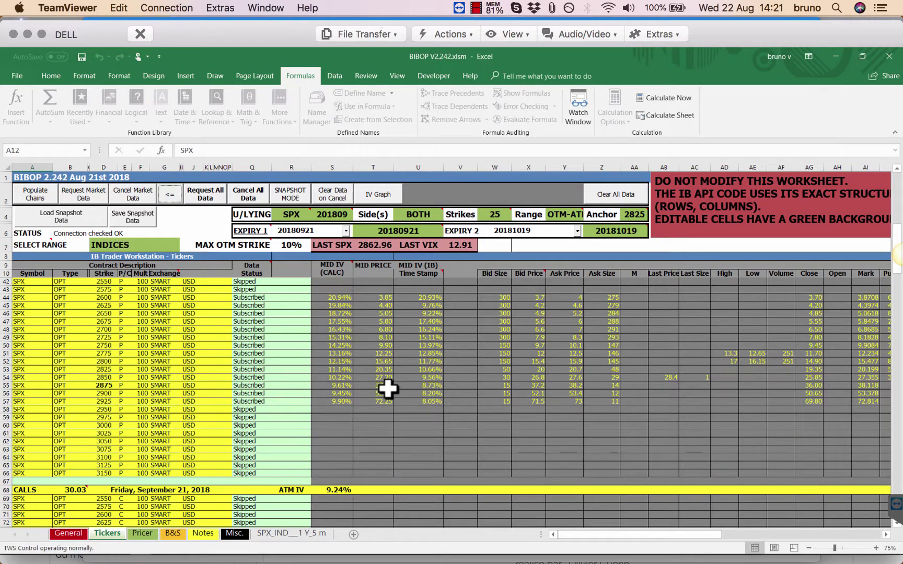
{"action": "scroll", "coordinate": [387, 388], "scroll_direction": "up", "scroll_amount": 5}
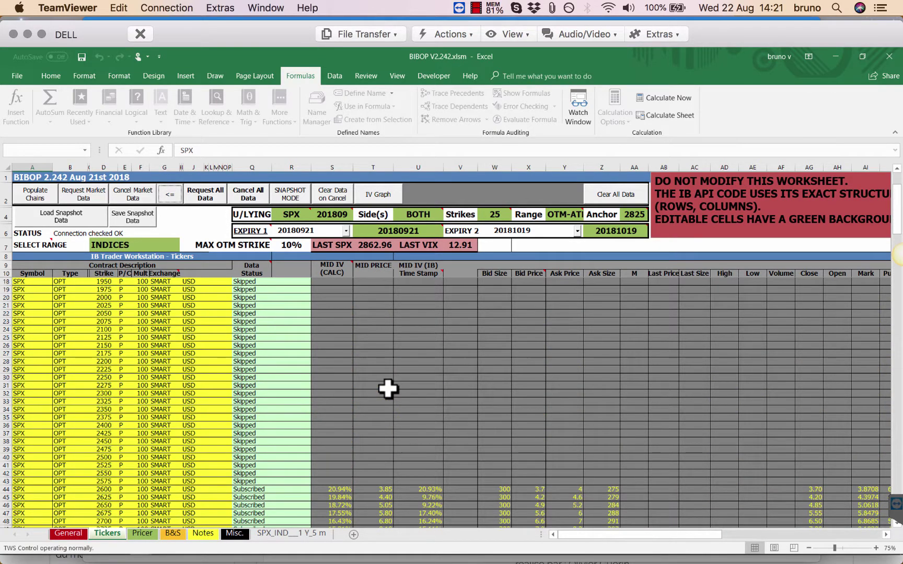
{"action": "scroll", "coordinate": [387, 388], "scroll_direction": "up", "scroll_amount": 5}
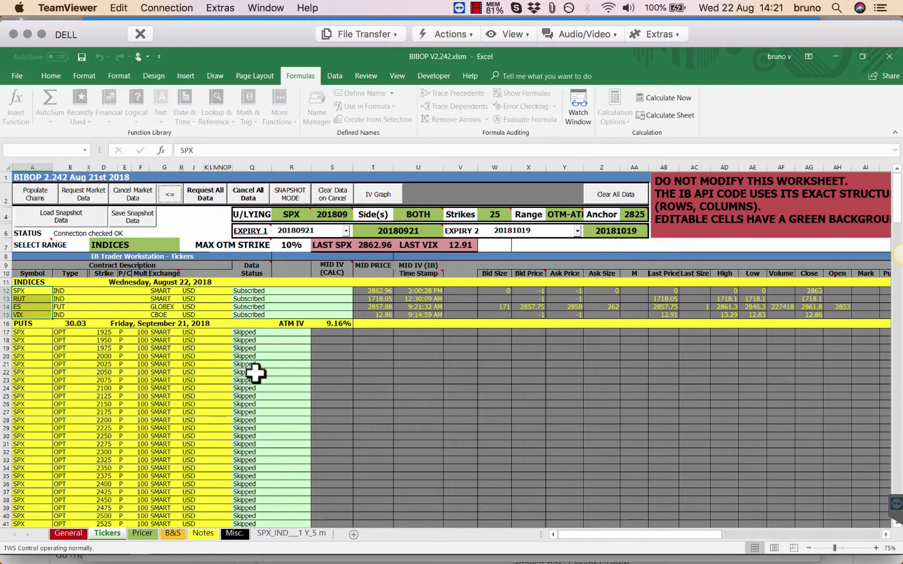
Check the short term rates sheet from the General worksheet and hide it again.
{"action": "left_click", "coordinate": [69, 533]}
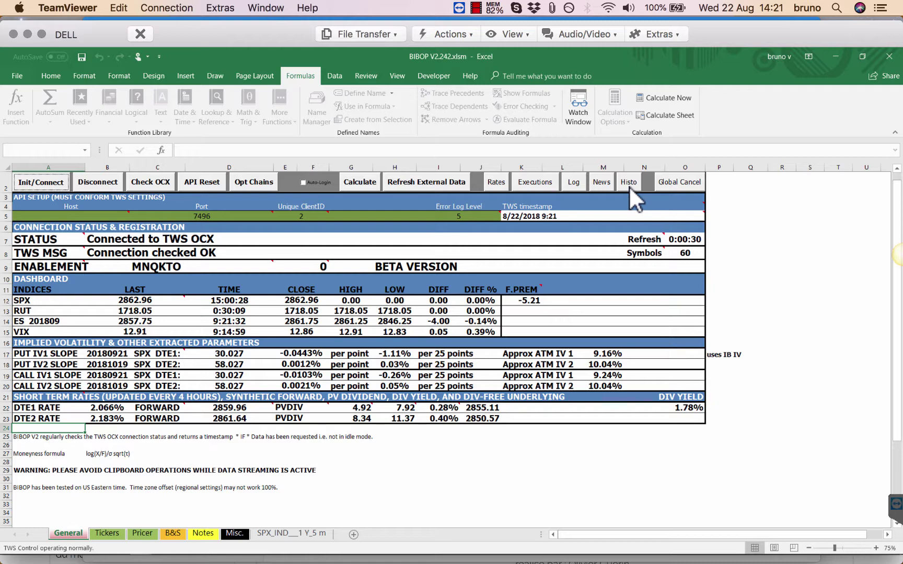
{"action": "left_click", "coordinate": [497, 180]}
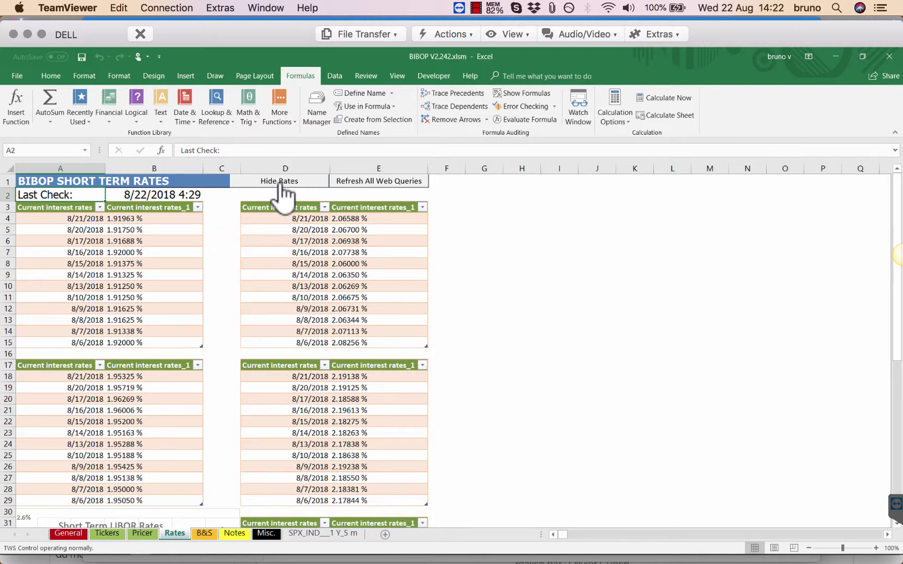
{"action": "left_click", "coordinate": [280, 187]}
Show the Executions sheet and request the executions with the display filter symbol set to SPX.
{"action": "left_click", "coordinate": [534, 182]}
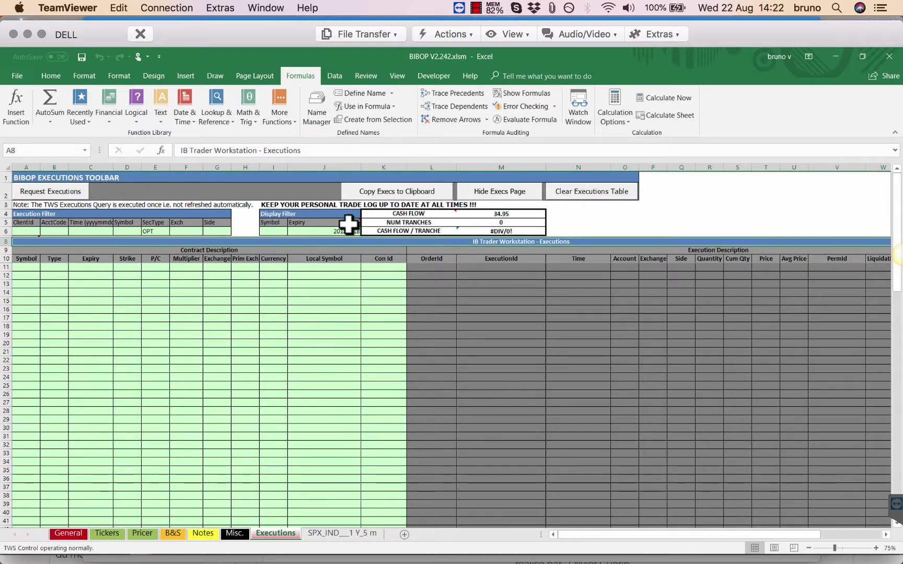
{"action": "left_click", "coordinate": [268, 231]}
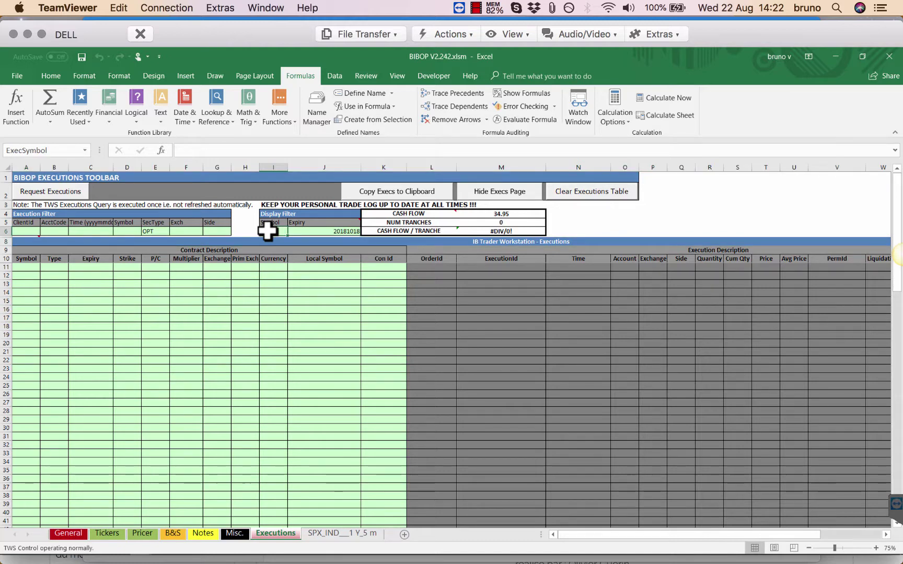
{"action": "type", "text": "SPX"}
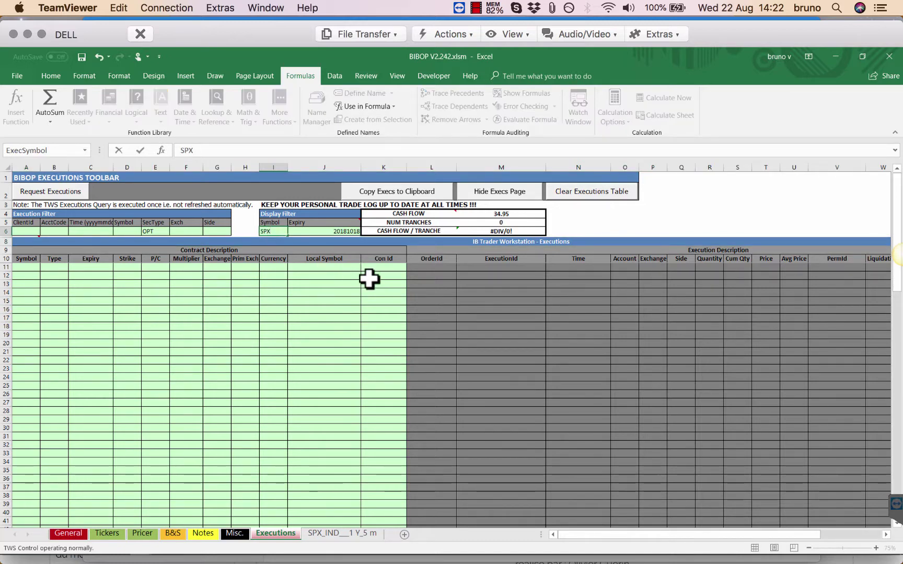
{"action": "key", "text": "Tab"}
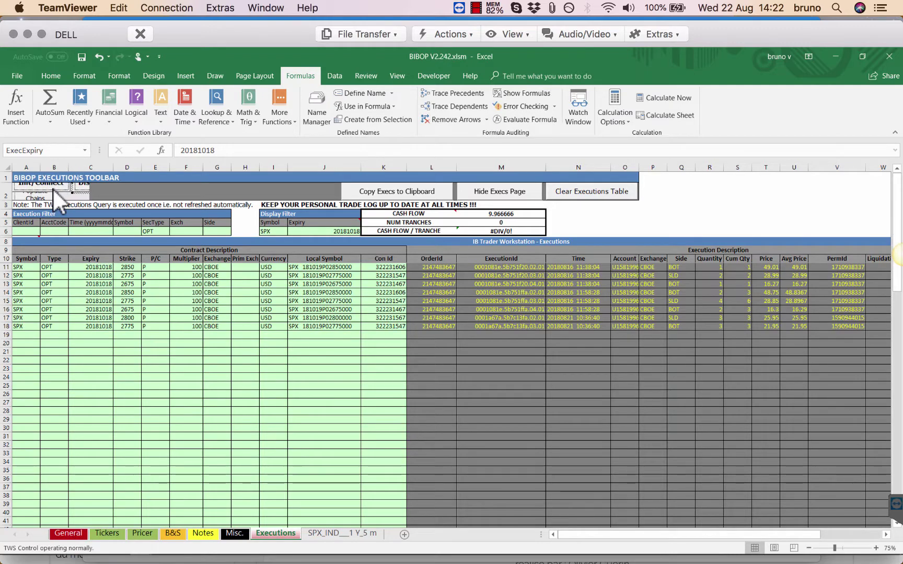
Copy the listed executions to the clipboard and hide the Executions sheet.
{"action": "left_click", "coordinate": [394, 193]}
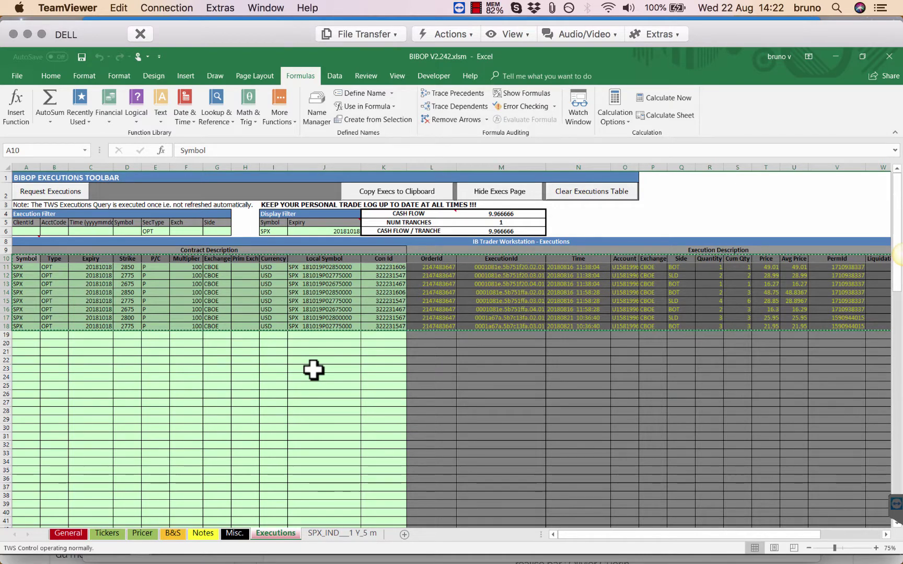
{"action": "left_click", "coordinate": [481, 193]}
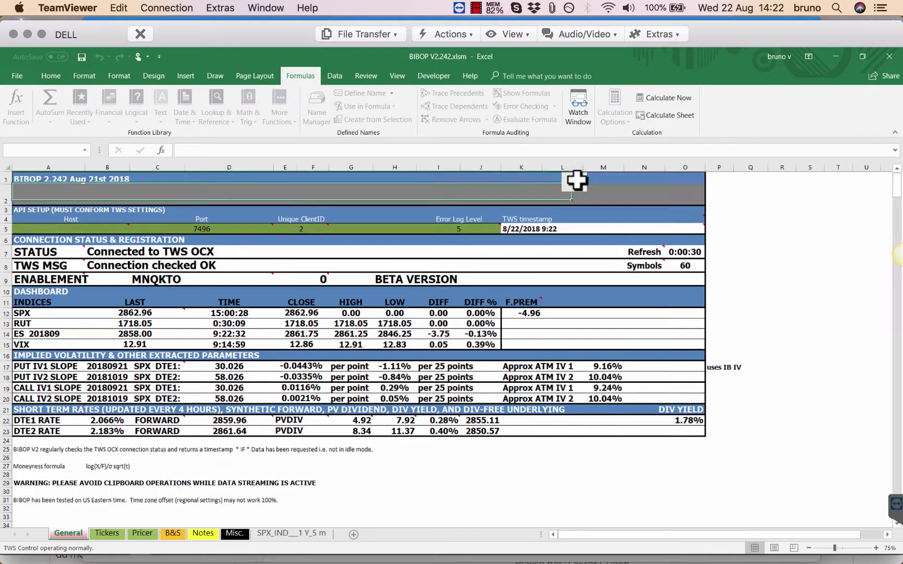
Show the BIBOP log, clear its entries, and hide the log sheet.
{"action": "left_click", "coordinate": [577, 182]}
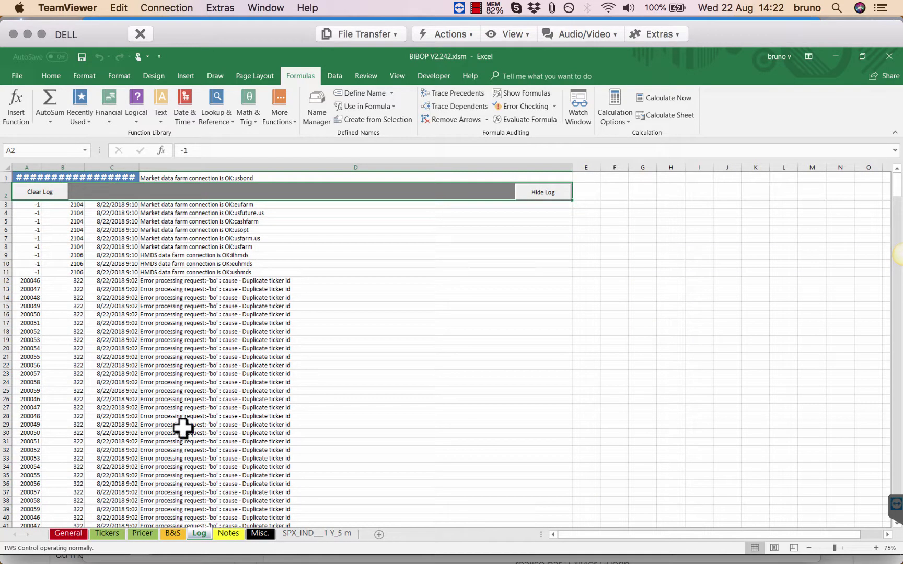
{"action": "scroll", "coordinate": [175, 478], "scroll_direction": "down", "scroll_amount": 10}
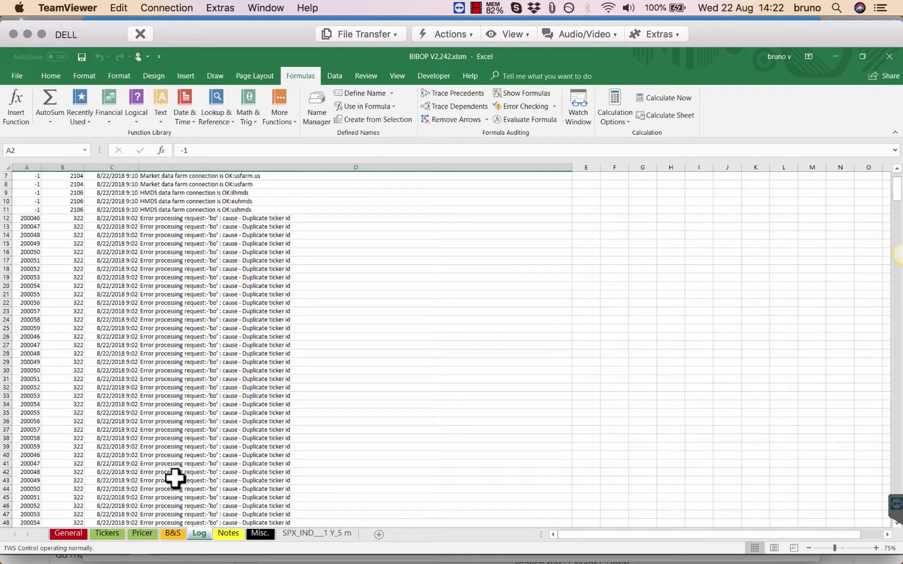
{"action": "scroll", "coordinate": [175, 478], "scroll_direction": "up", "scroll_amount": 10}
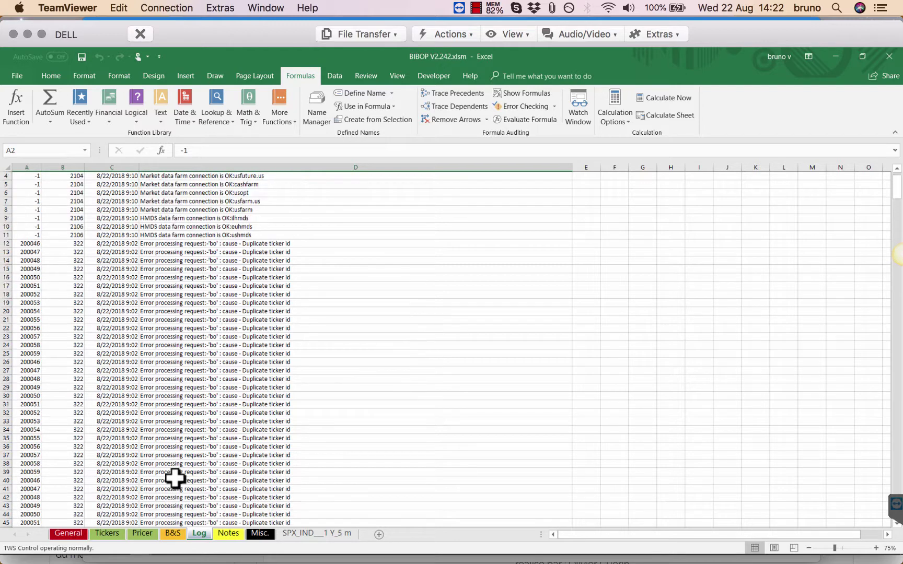
{"action": "left_click", "coordinate": [39, 192]}
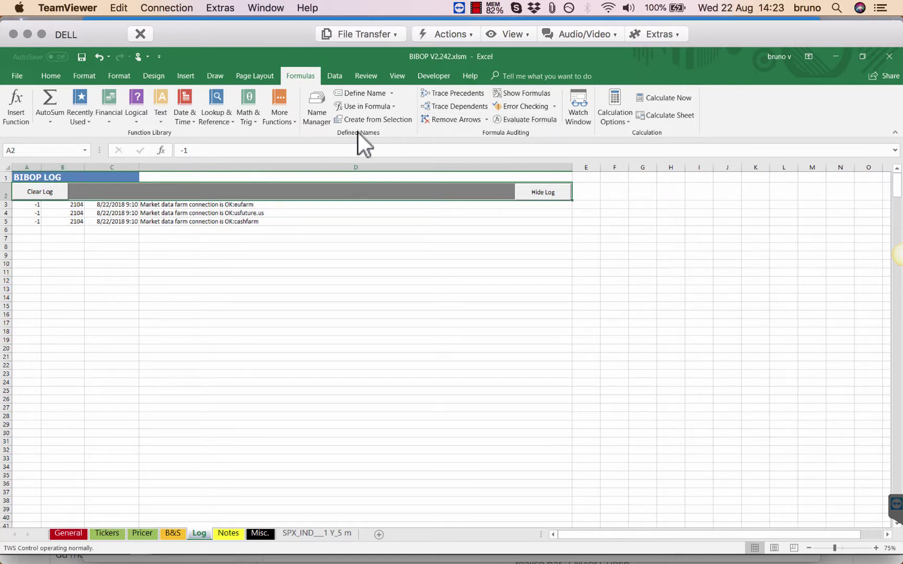
{"action": "left_click", "coordinate": [549, 190]}
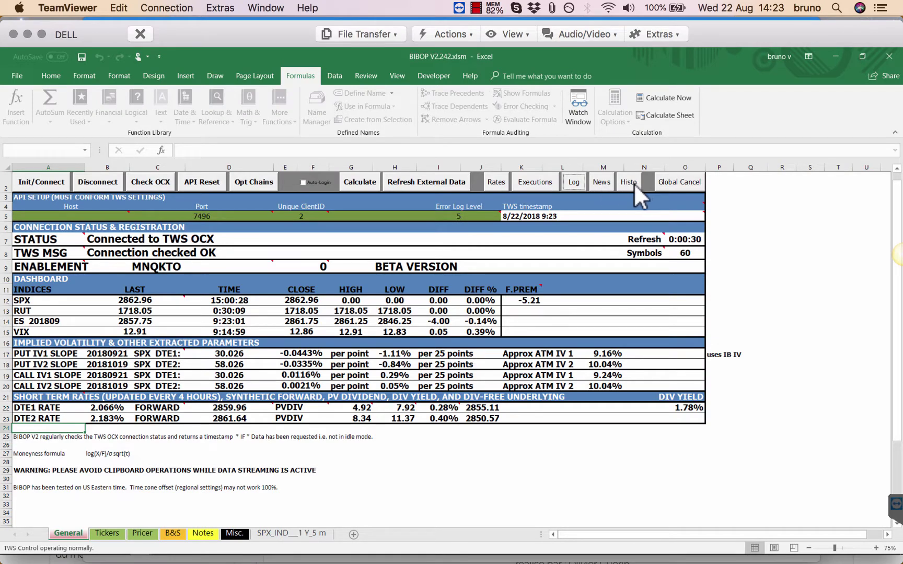
Look over the Historical Data sheet and hide it to return to the General worksheet.
{"action": "left_click", "coordinate": [628, 181]}
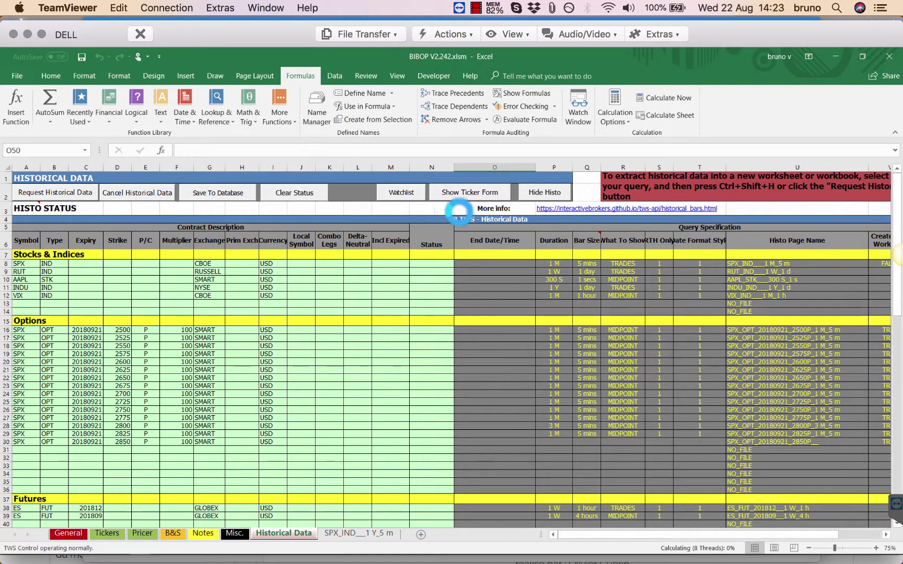
{"action": "left_click", "coordinate": [545, 192]}
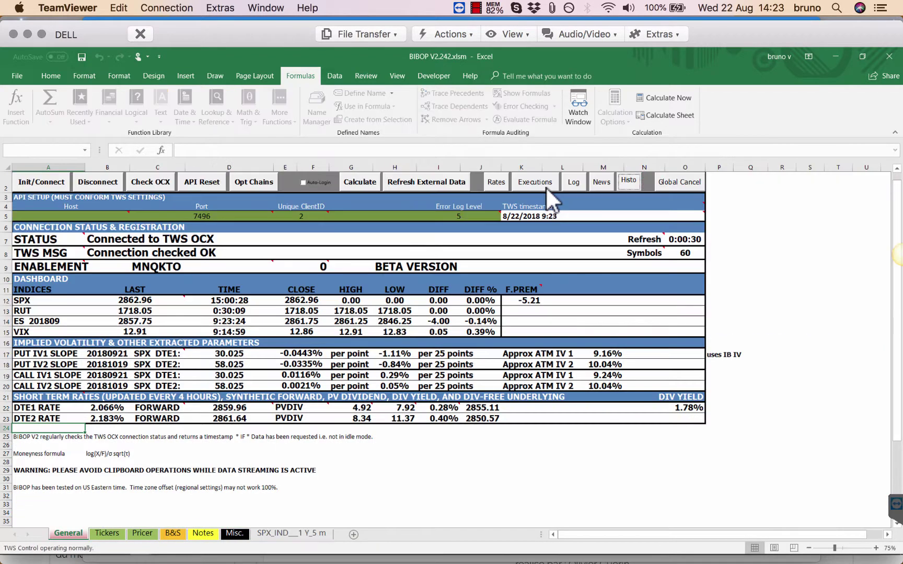
{"action": "left_click", "coordinate": [492, 436]}
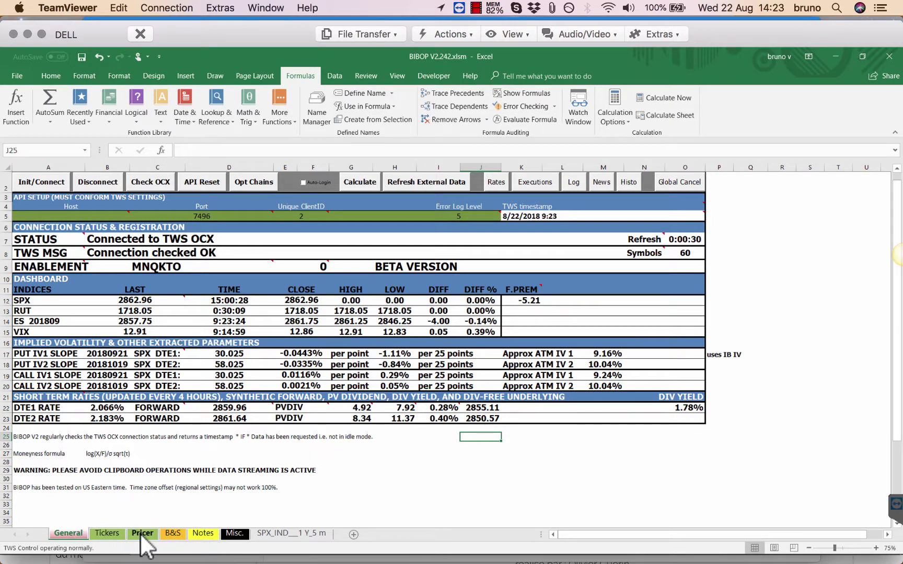
Choose 20180930 as Expiry 1 on the Tickers worksheet.
{"action": "left_click", "coordinate": [108, 533]}
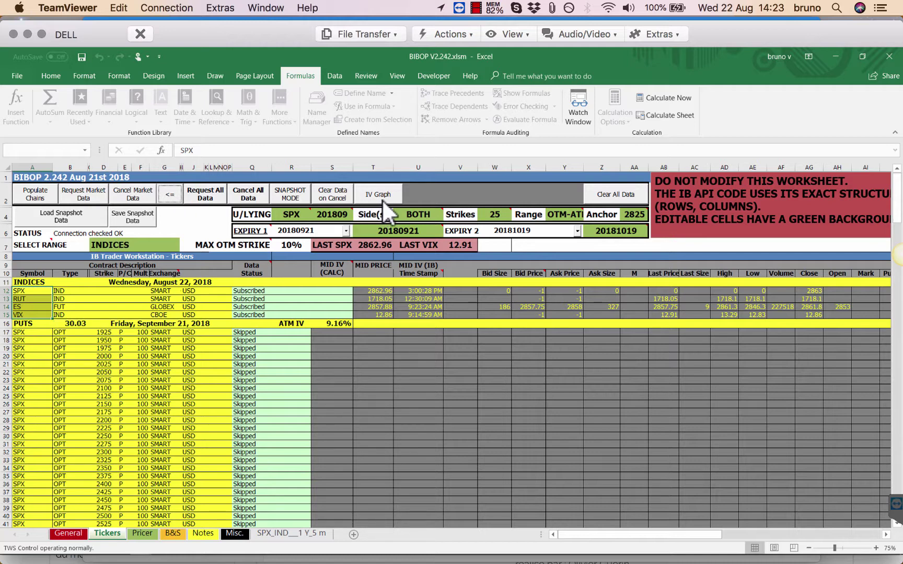
{"action": "left_click", "coordinate": [344, 231]}
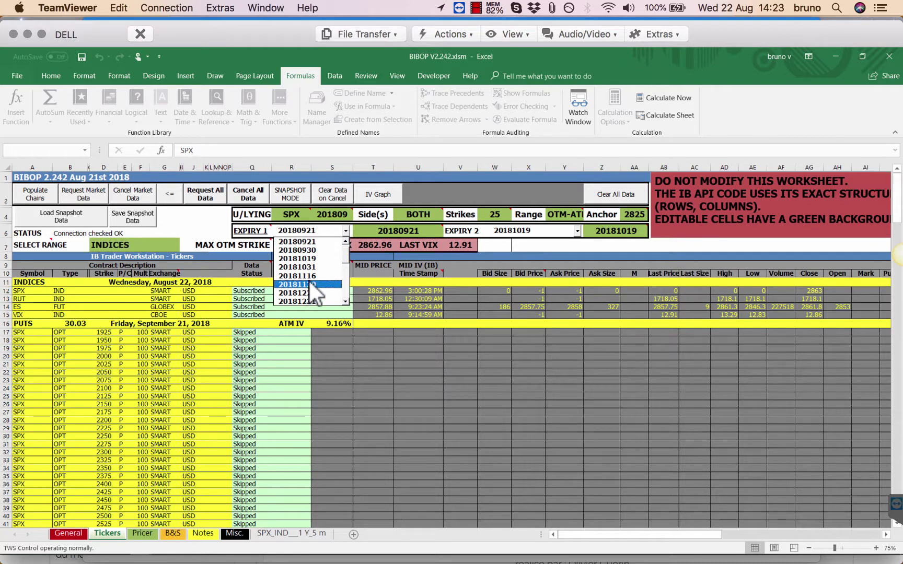
{"action": "left_click", "coordinate": [320, 247]}
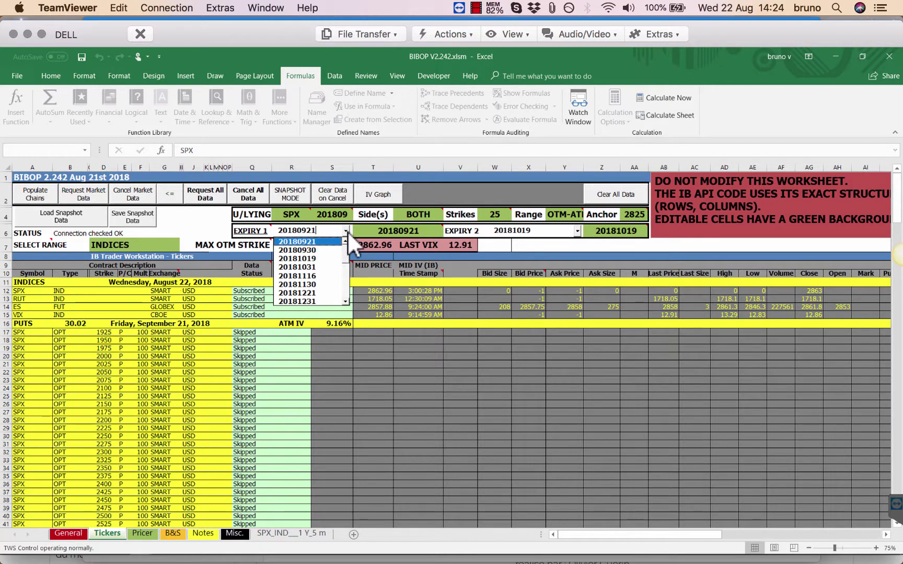
{"action": "left_click", "coordinate": [311, 251]}
Overwrite the Expiry 1 date cell with 20180928.
{"action": "left_click", "coordinate": [421, 230]}
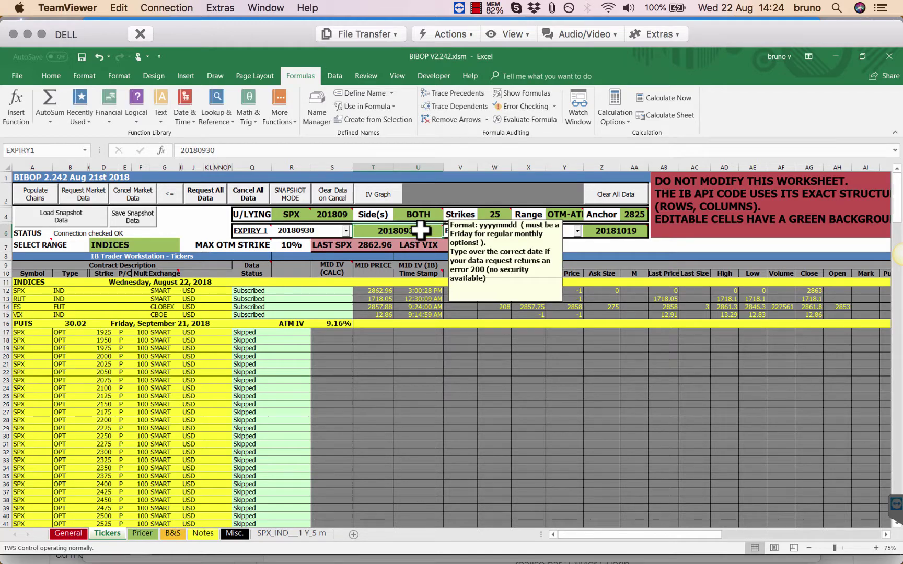
{"action": "double_click", "coordinate": [420, 230]}
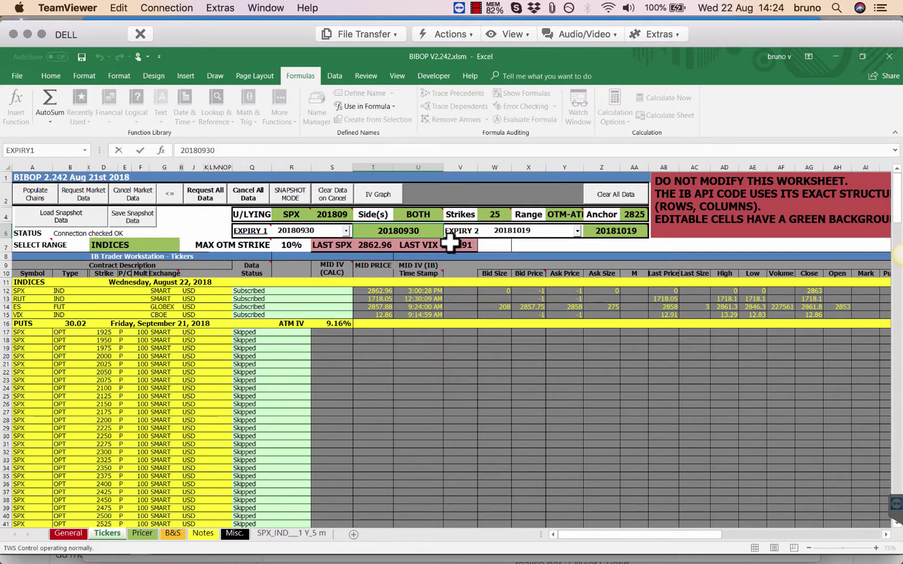
{"action": "key", "text": "BackSpace"}
{"action": "key", "text": "BackSpace"}
{"action": "key", "text": "Return"}
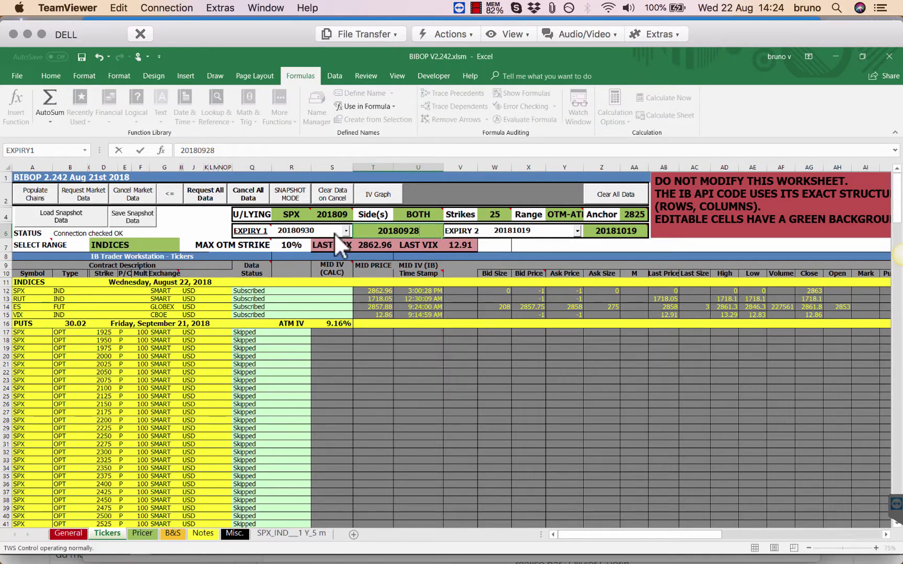
Set Expiry 1 to 20180921 from the list of available expiries.
{"action": "left_click", "coordinate": [345, 230]}
{"action": "left_click", "coordinate": [315, 255]}
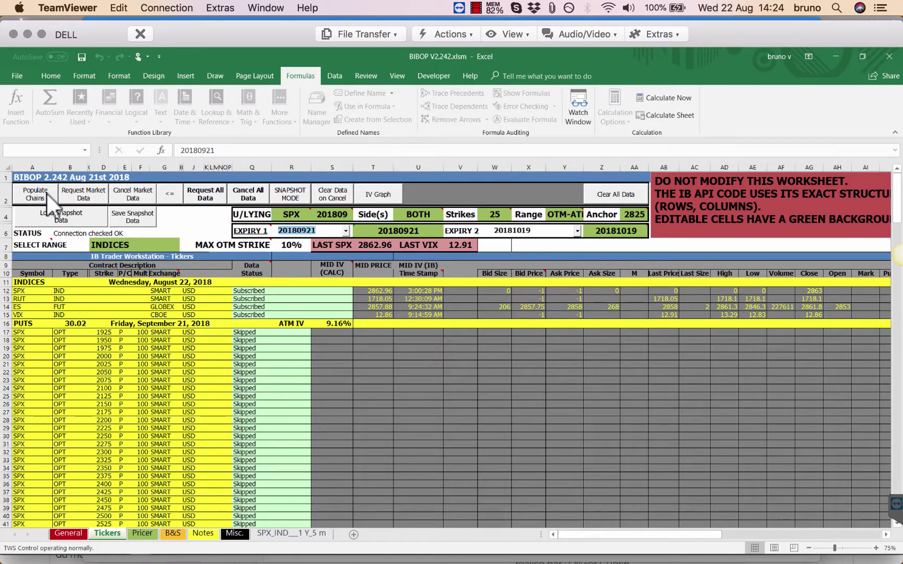
Examine the data status and quotes of the September 21 put strikes.
{"action": "scroll", "coordinate": [180, 425], "scroll_direction": "down", "scroll_amount": 3}
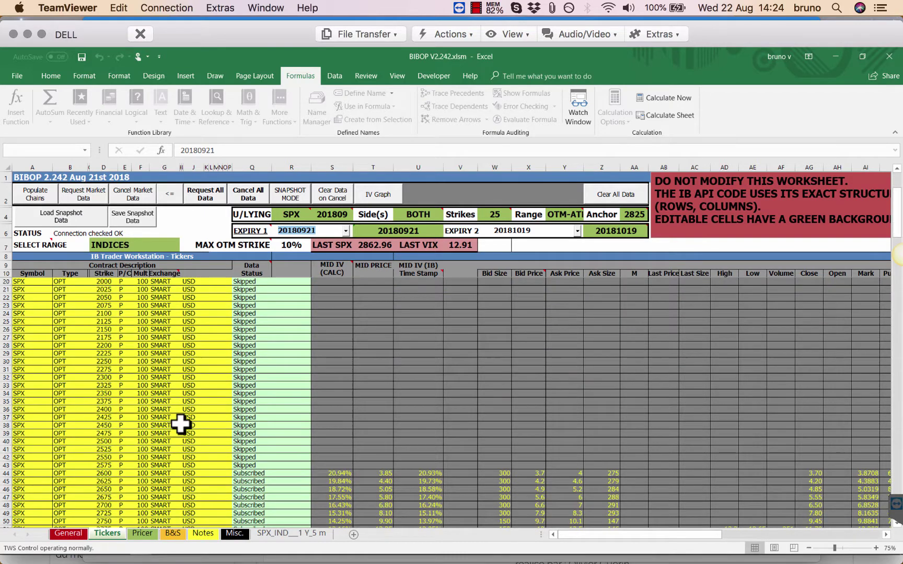
{"action": "scroll", "coordinate": [180, 424], "scroll_direction": "down", "scroll_amount": 4}
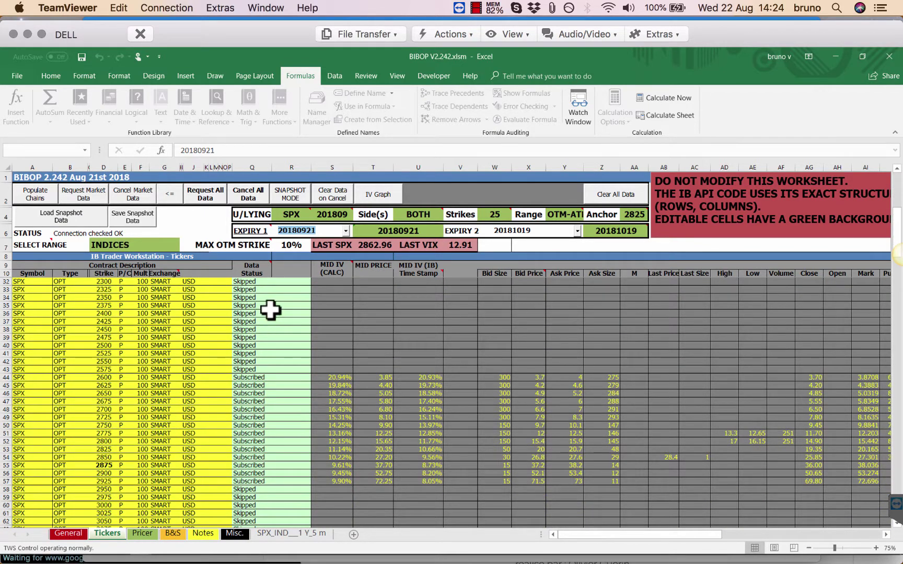
{"action": "left_click", "coordinate": [78, 225]}
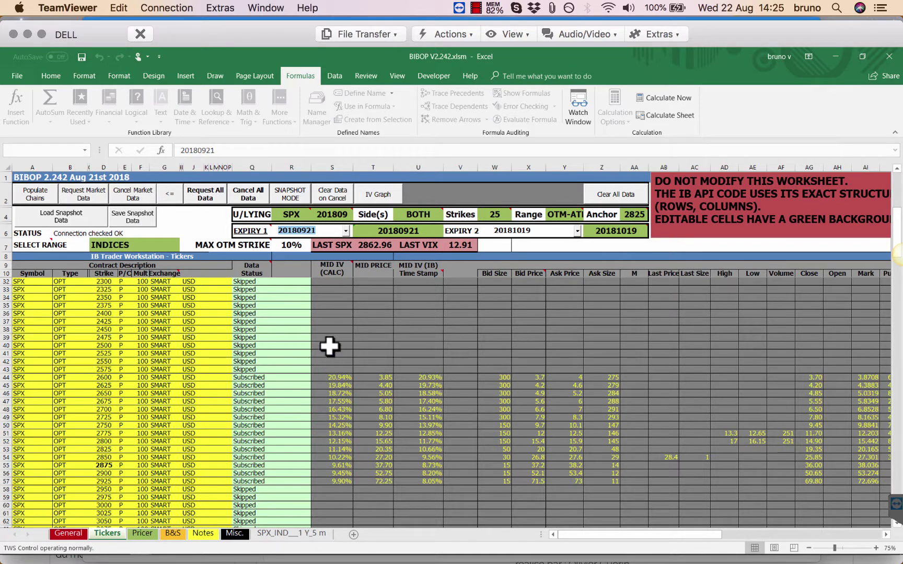
Turn on snapshot mode on the Tickers worksheet, request all SPX option data, and save the snapshot data.
{"action": "left_click", "coordinate": [288, 197]}
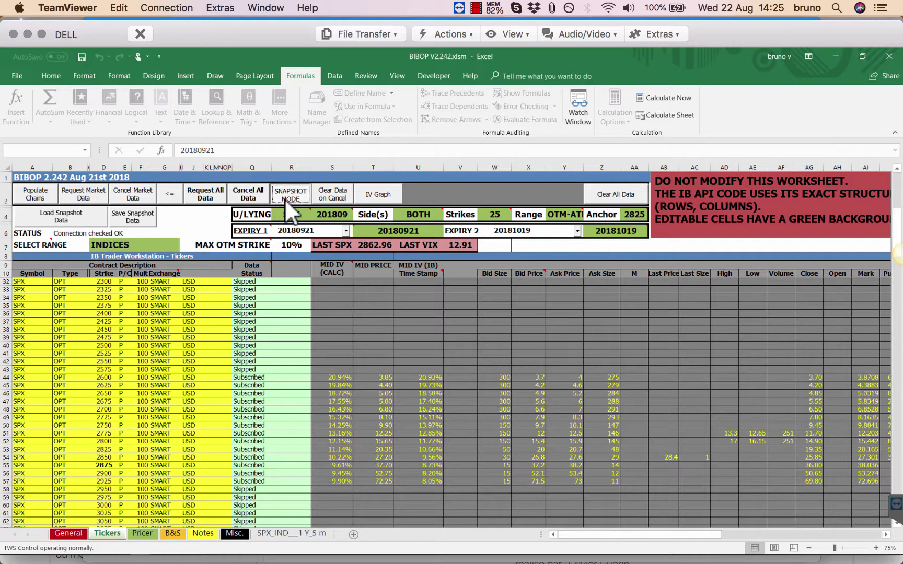
{"action": "left_click", "coordinate": [209, 192]}
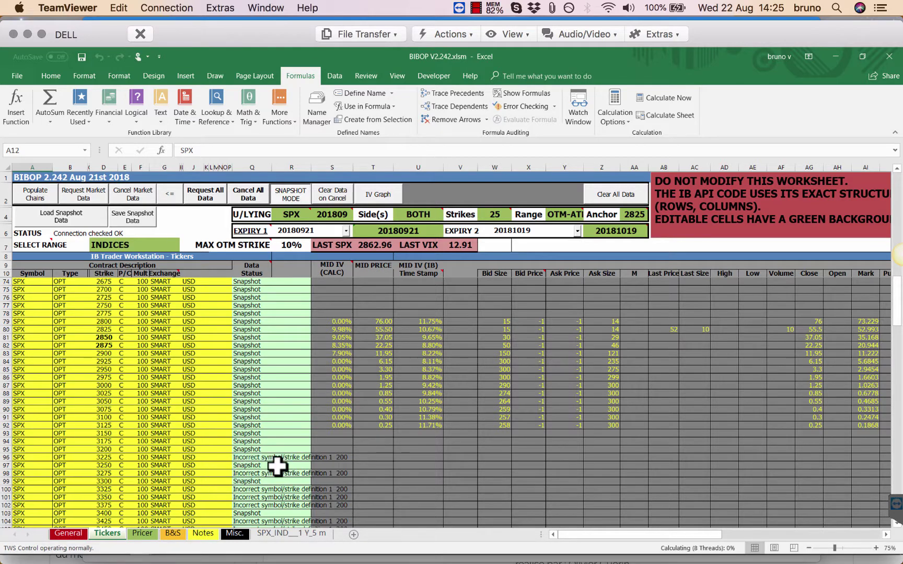
{"action": "scroll", "coordinate": [276, 465], "scroll_direction": "down", "scroll_amount": 1}
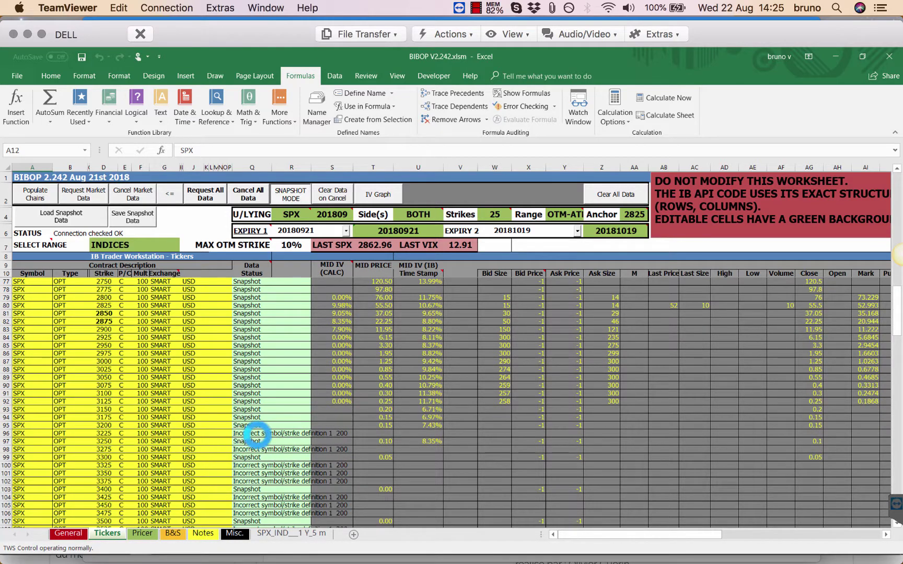
{"action": "scroll", "coordinate": [240, 433], "scroll_direction": "down", "scroll_amount": 3}
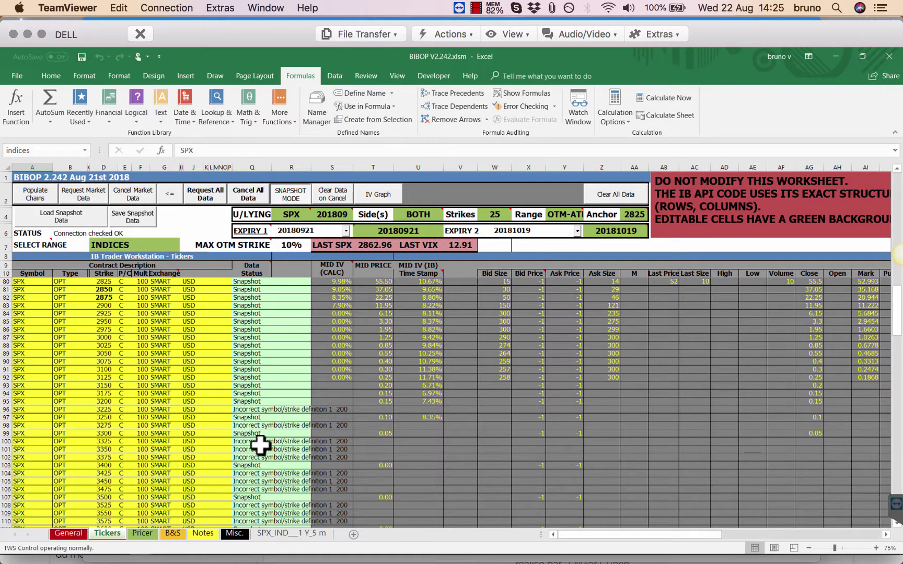
{"action": "scroll", "coordinate": [277, 416], "scroll_direction": "up", "scroll_amount": 15}
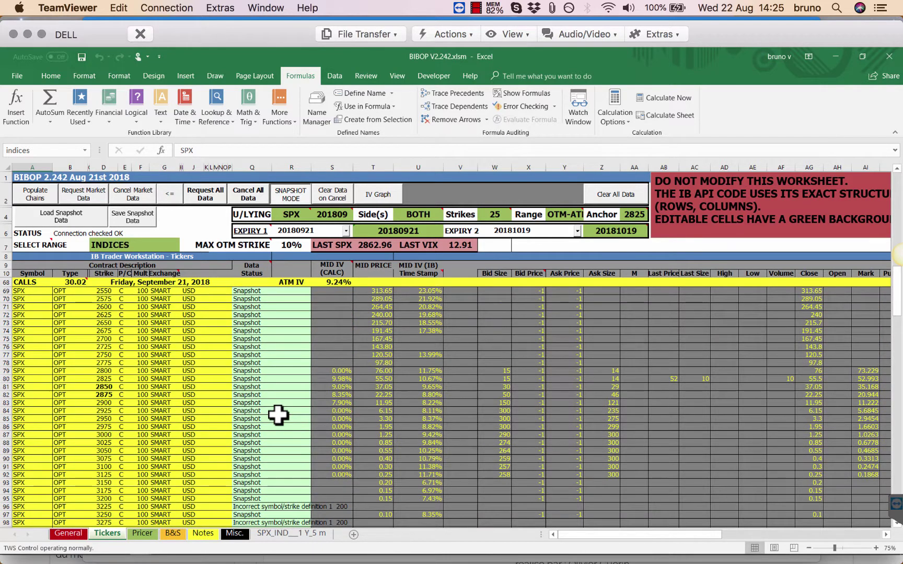
{"action": "scroll", "coordinate": [277, 415], "scroll_direction": "up", "scroll_amount": 5}
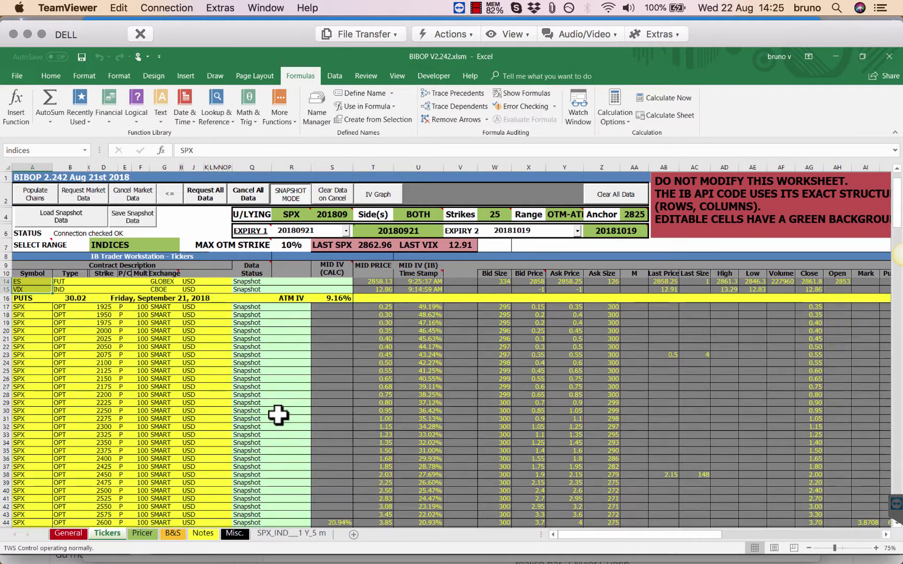
{"action": "scroll", "coordinate": [278, 416], "scroll_direction": "down", "scroll_amount": 5}
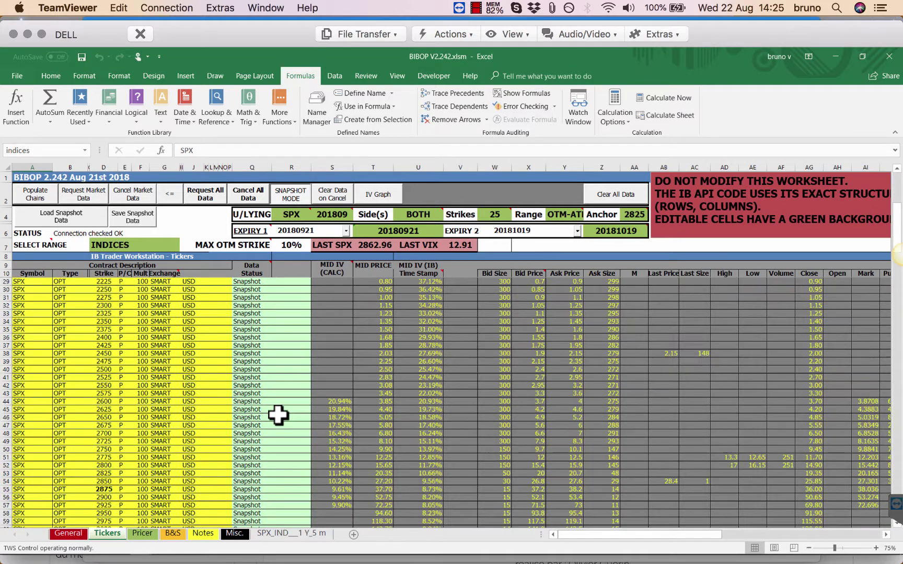
{"action": "left_click", "coordinate": [134, 222]}
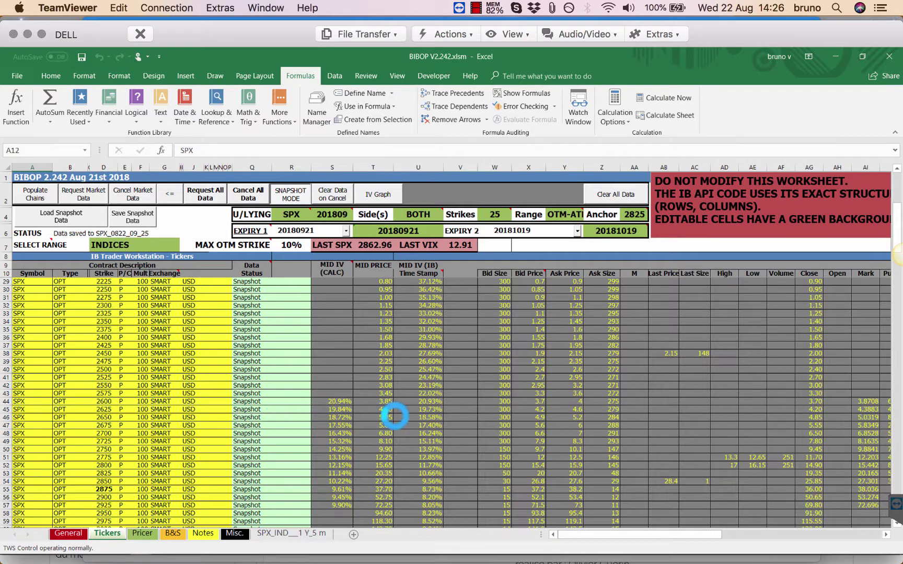
Turn snapshot mode off and request all data again for the option chains.
{"action": "left_click", "coordinate": [217, 203]}
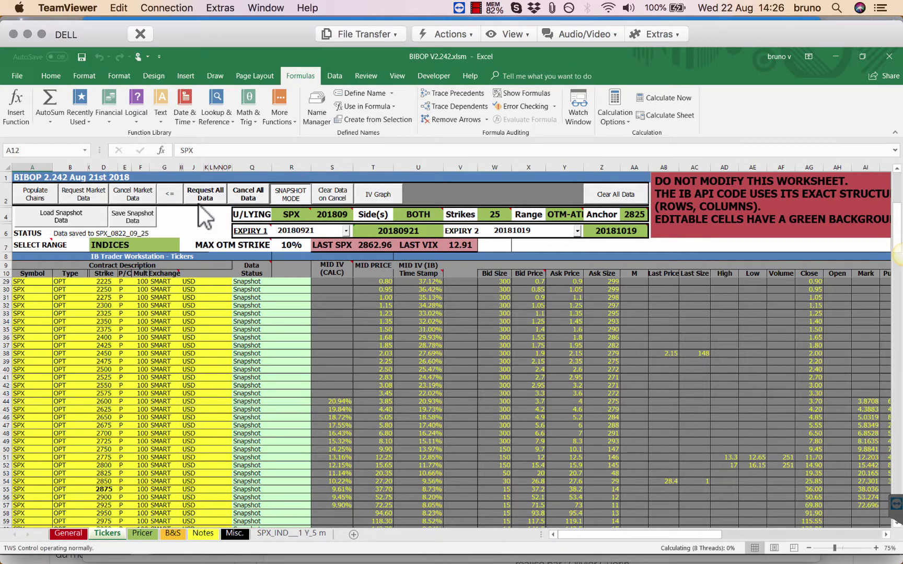
{"action": "left_click", "coordinate": [290, 197]}
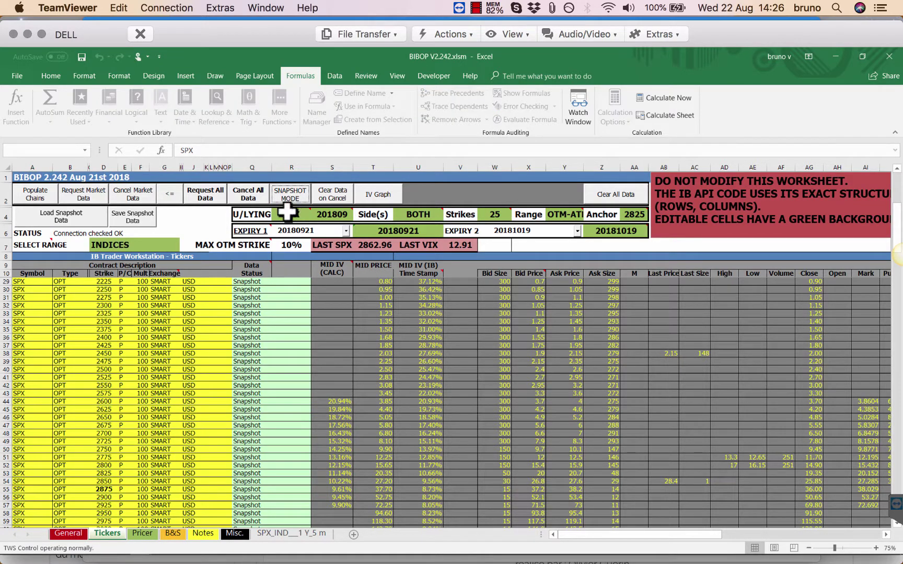
{"action": "left_click", "coordinate": [210, 200]}
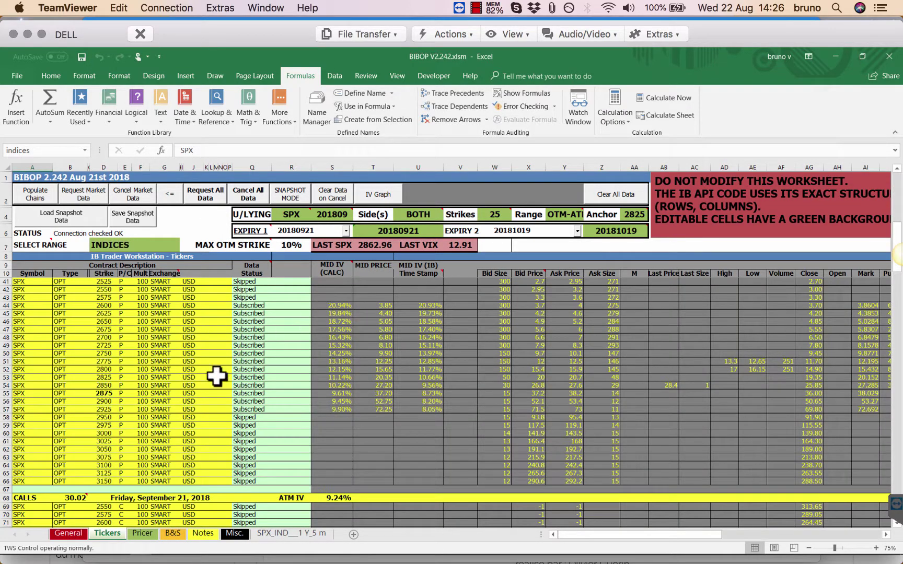
Go to the Pricer worksheet and save the combo position under the name ABCD.
{"action": "left_click", "coordinate": [144, 535]}
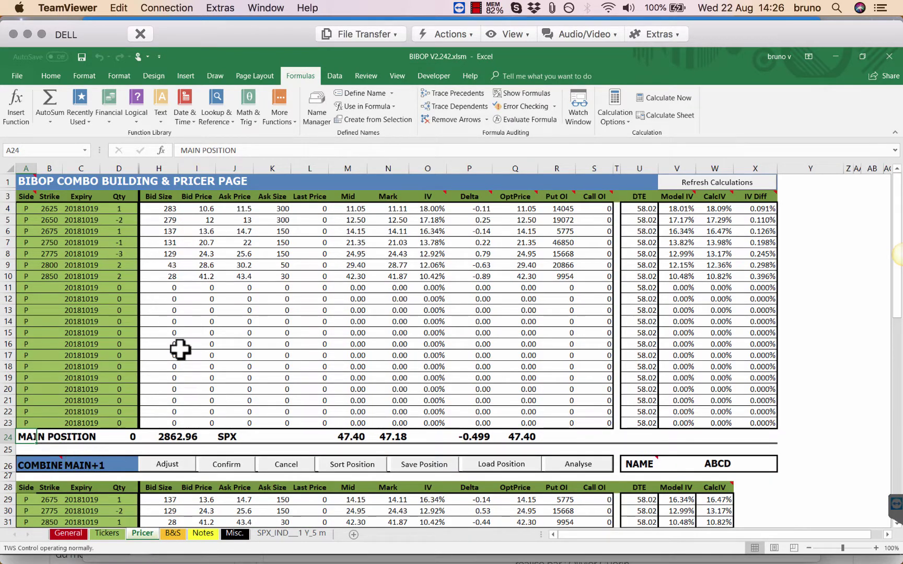
{"action": "scroll", "coordinate": [191, 389], "scroll_direction": "down", "scroll_amount": 2}
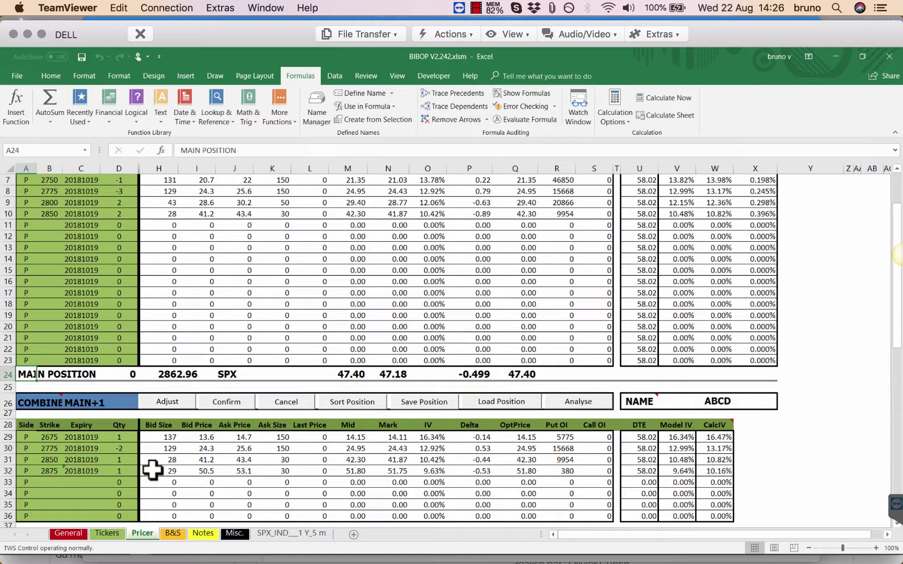
{"action": "left_click", "coordinate": [92, 459]}
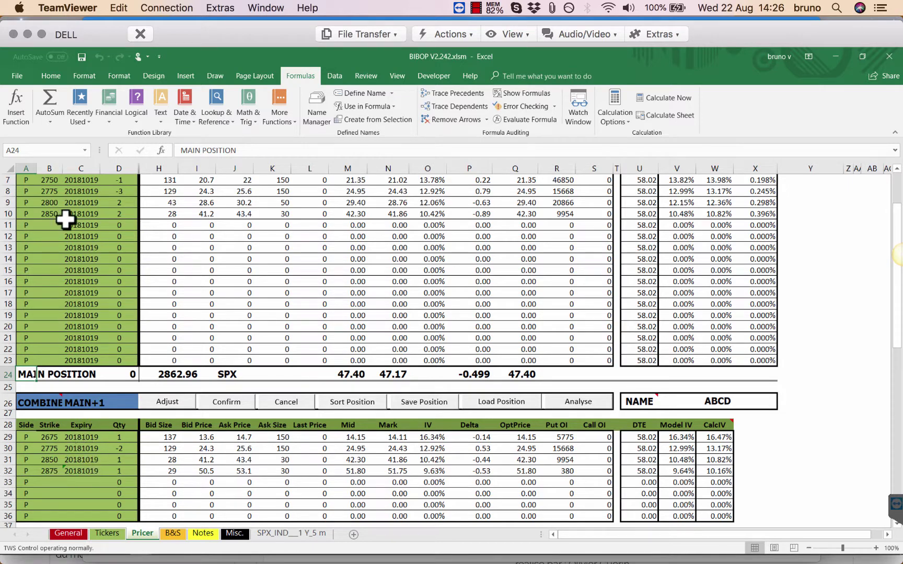
{"action": "scroll", "coordinate": [80, 219], "scroll_direction": "up", "scroll_amount": 1}
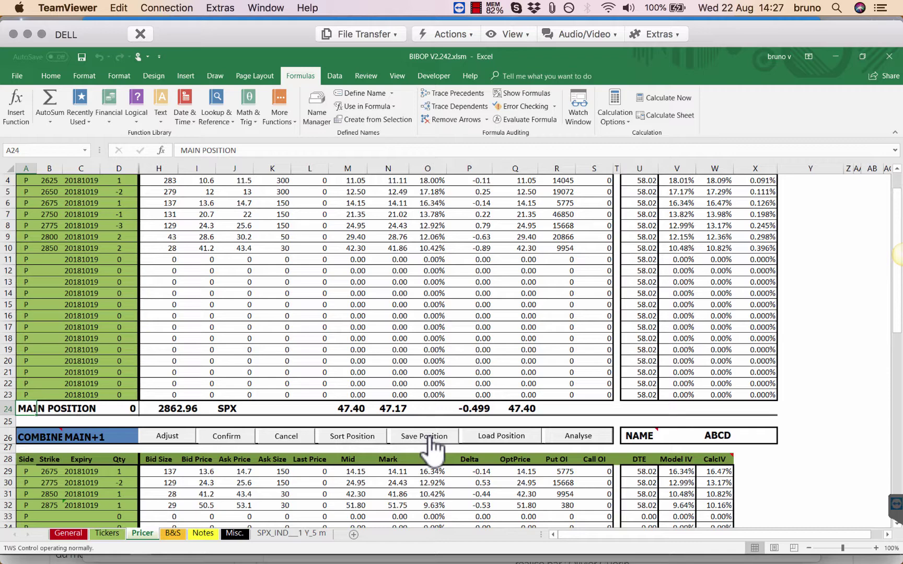
{"action": "left_click", "coordinate": [713, 438]}
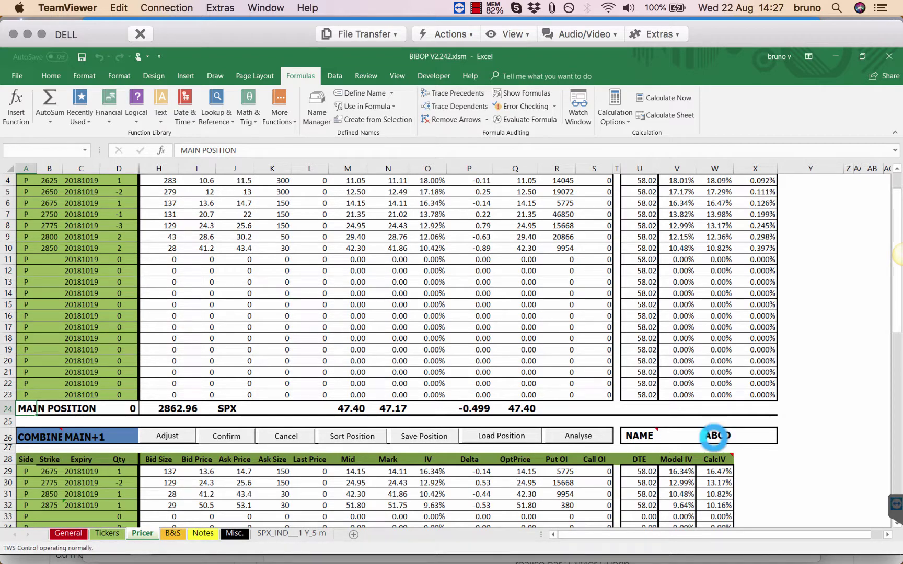
{"action": "left_click", "coordinate": [418, 438]}
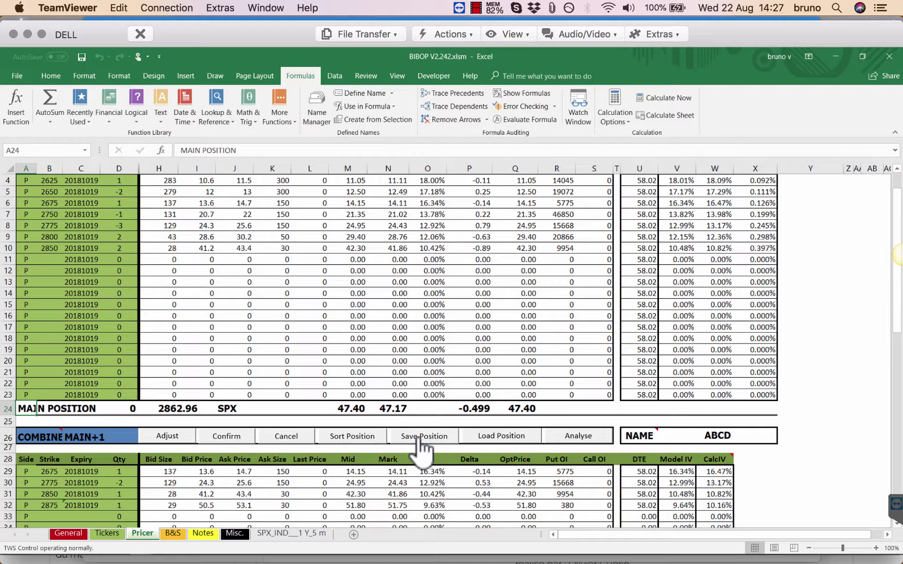
Switch to File Explorer and open the Documents folder to locate the saved ABCD position file.
{"action": "mouse_move", "coordinate": [292, 553]}
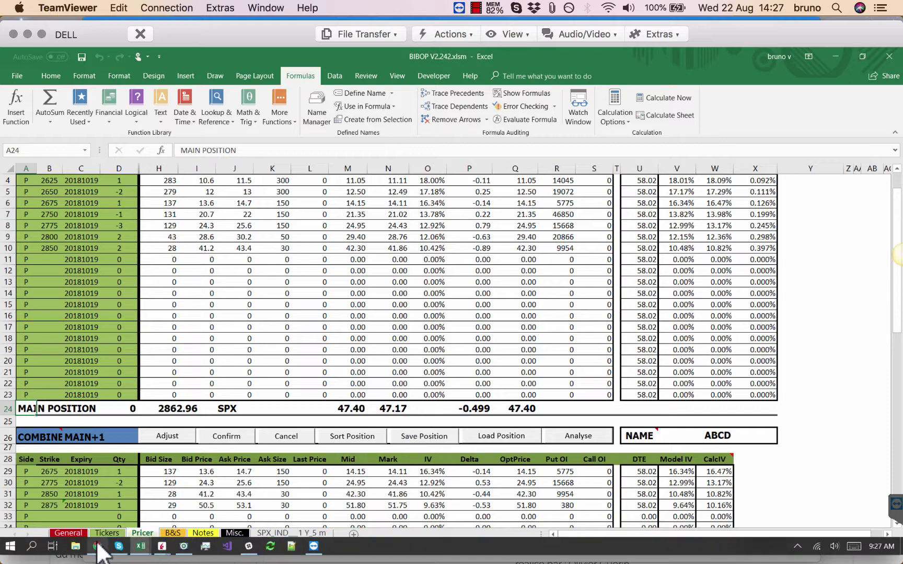
{"action": "left_click", "coordinate": [75, 546]}
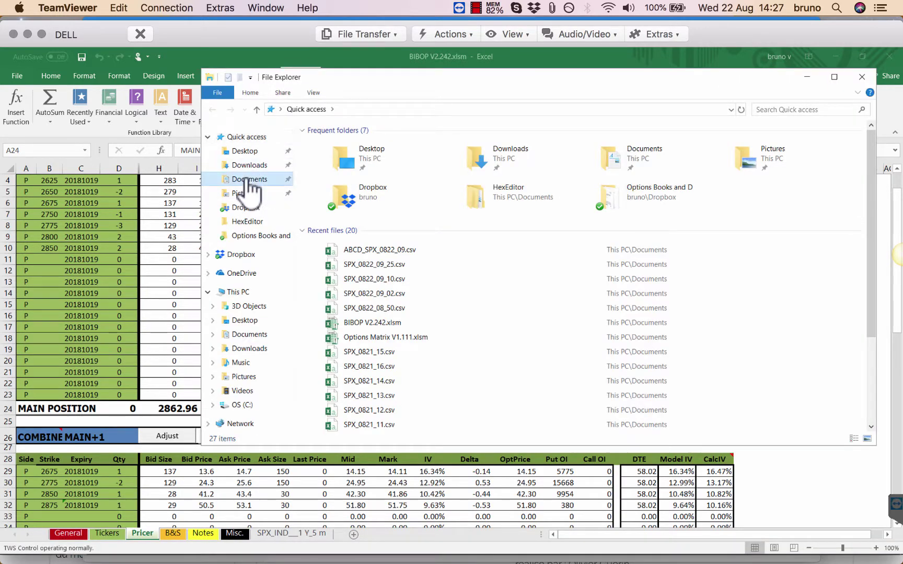
{"action": "left_click", "coordinate": [248, 179]}
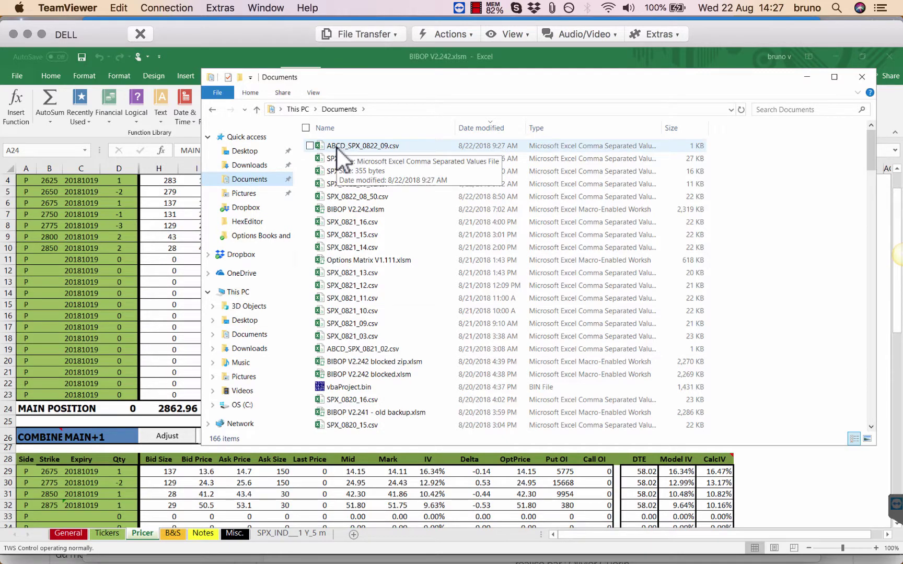